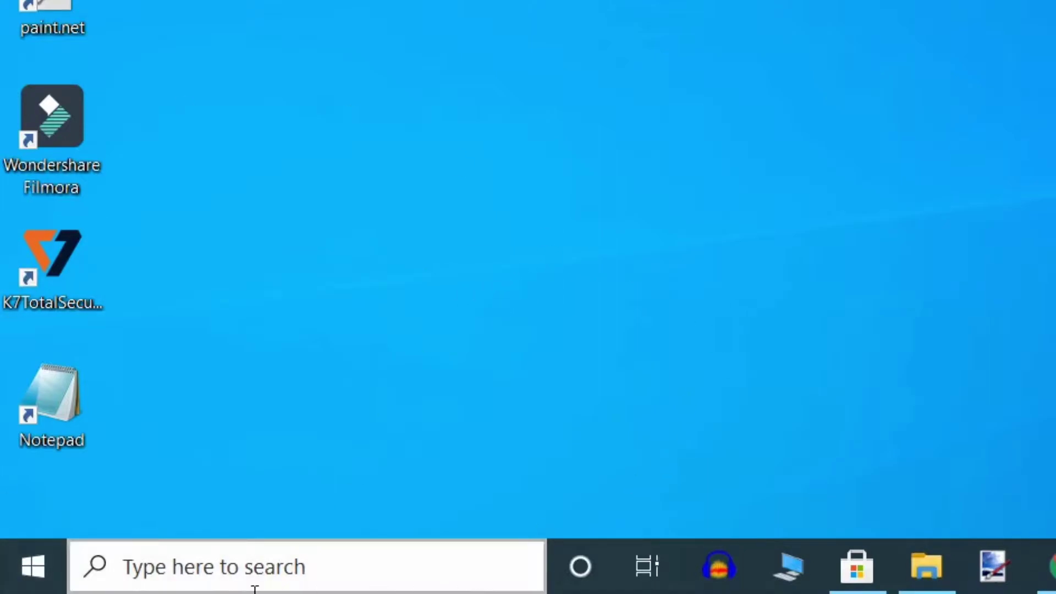
Search Windows for 'device manager' and launch the Device Manager result.
click(162, 571)
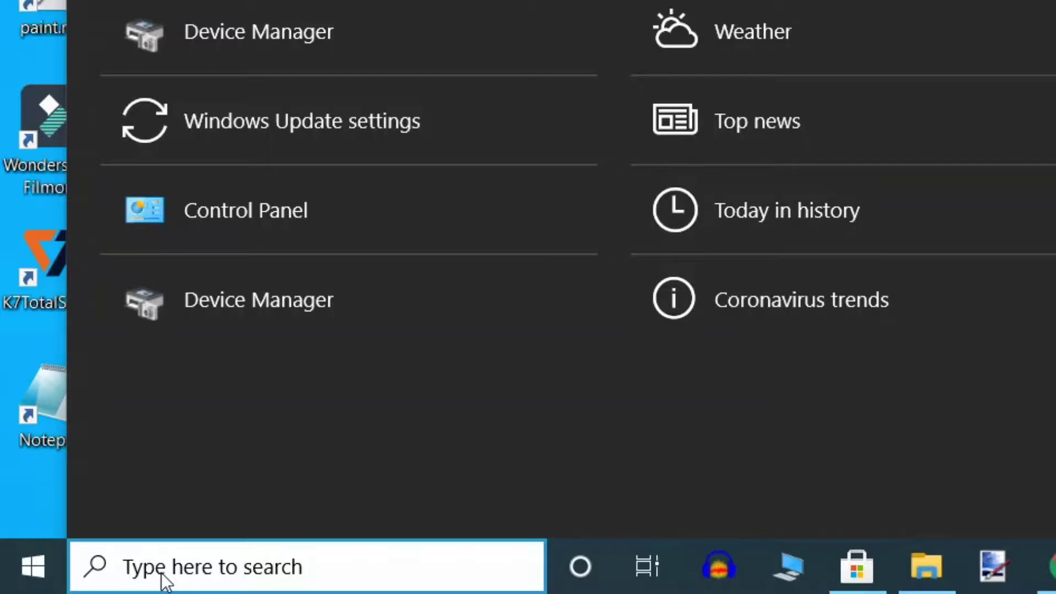
text(de)
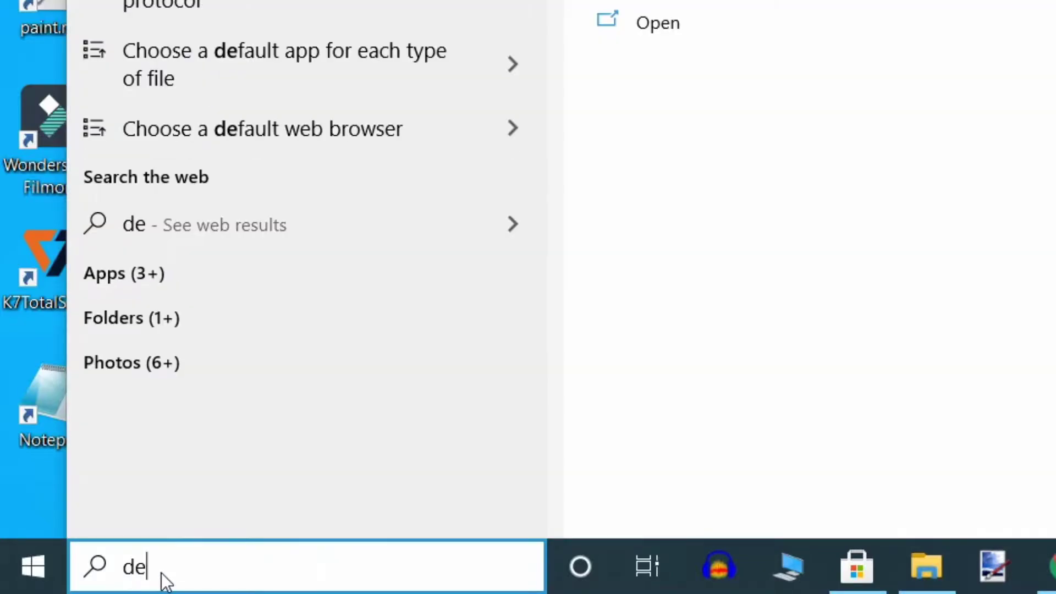
text(vice mana)
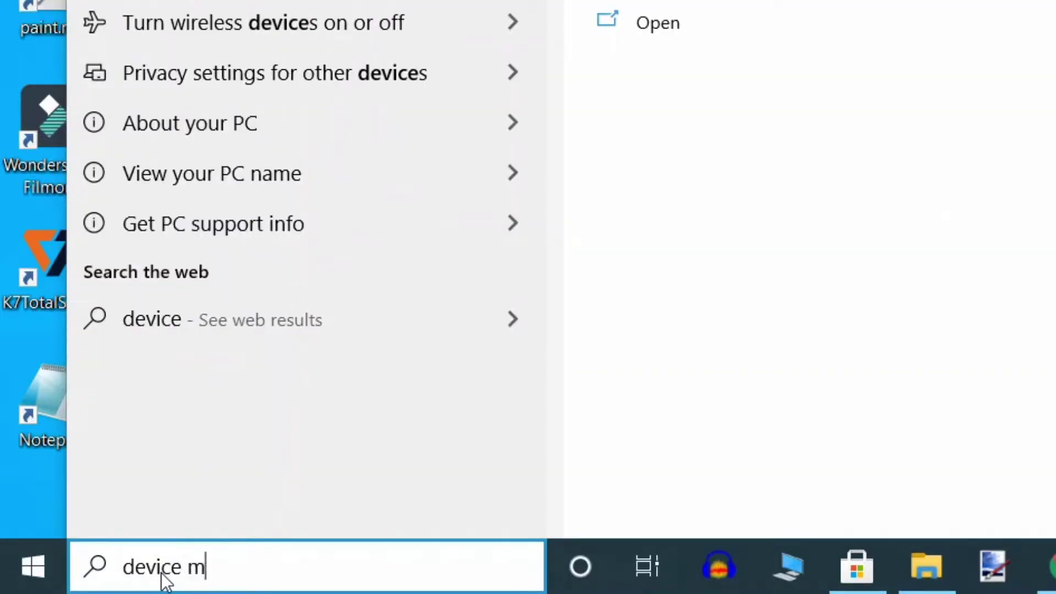
text(ger)
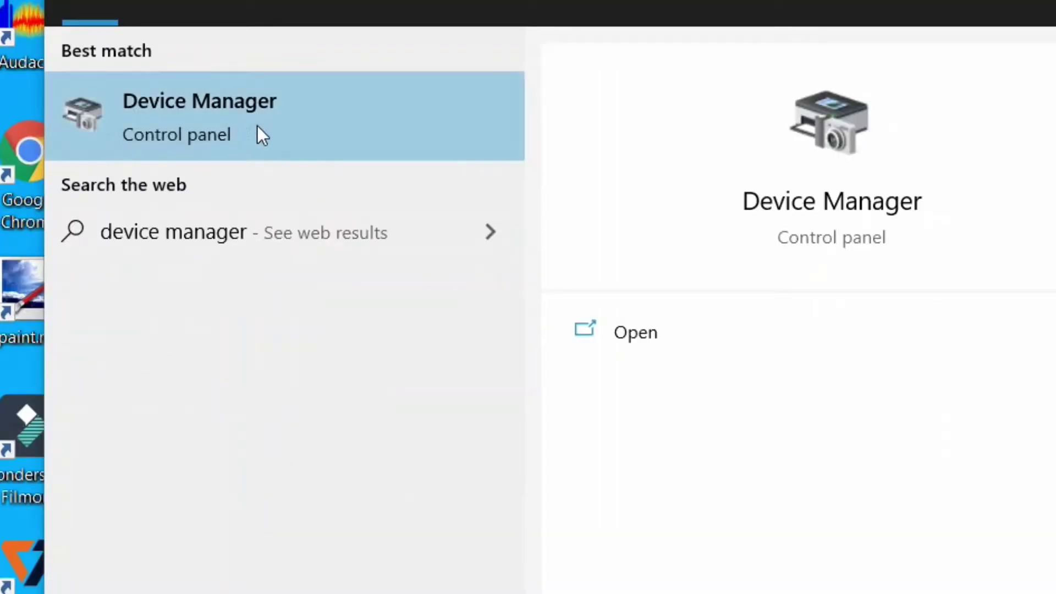
click(271, 109)
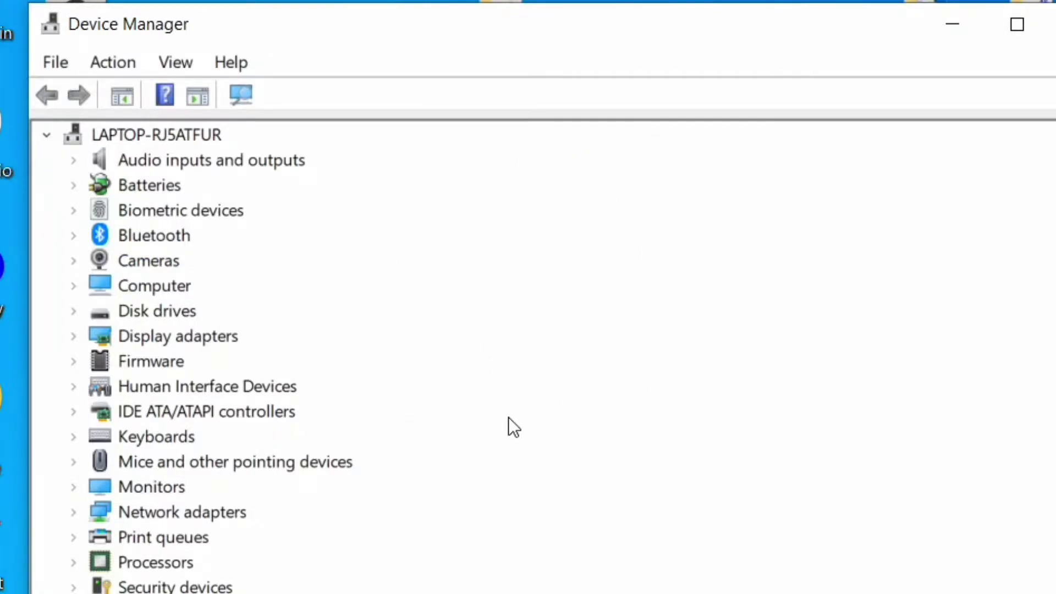
Expand Universal Serial Bus controllers and select USB Root Hub (USB 3.0).
double_click(225, 593)
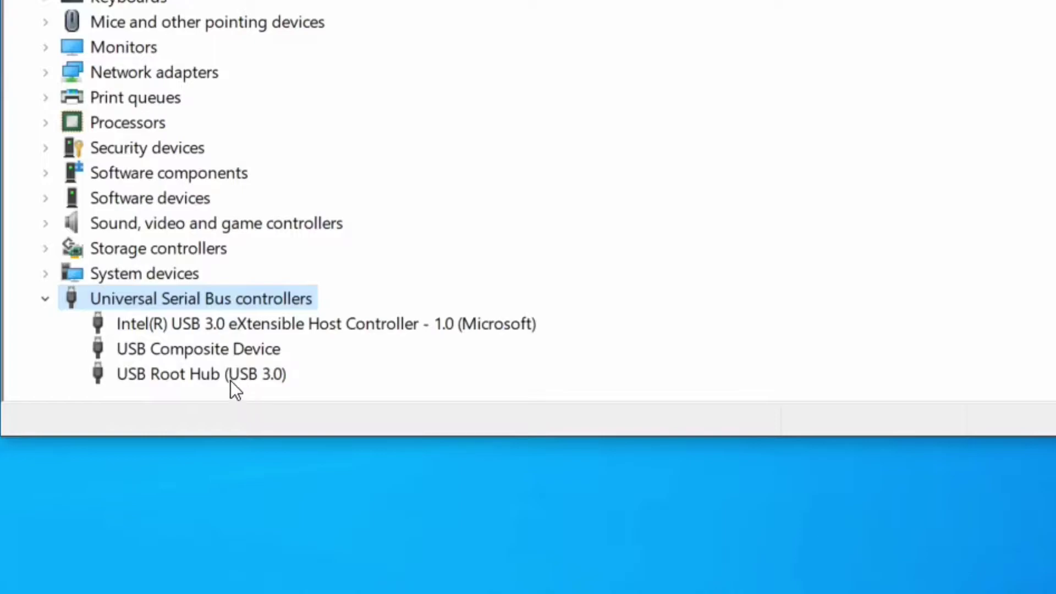
click(211, 374)
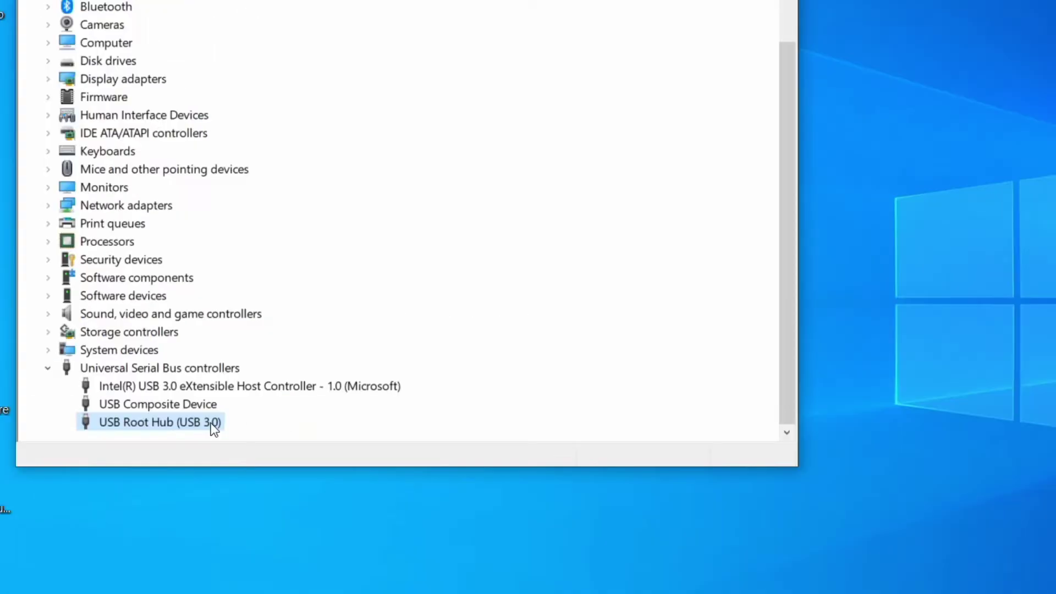
Search automatically for a newer USB Root Hub (USB 3.0) driver and dismiss the up-to-date result.
right_click(210, 375)
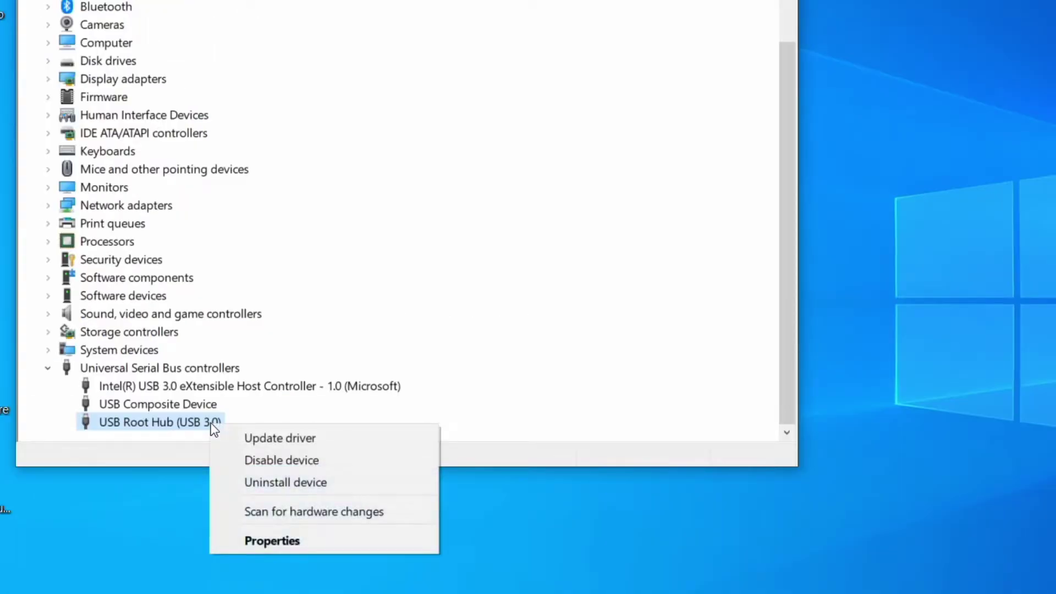
click(249, 434)
click(416, 147)
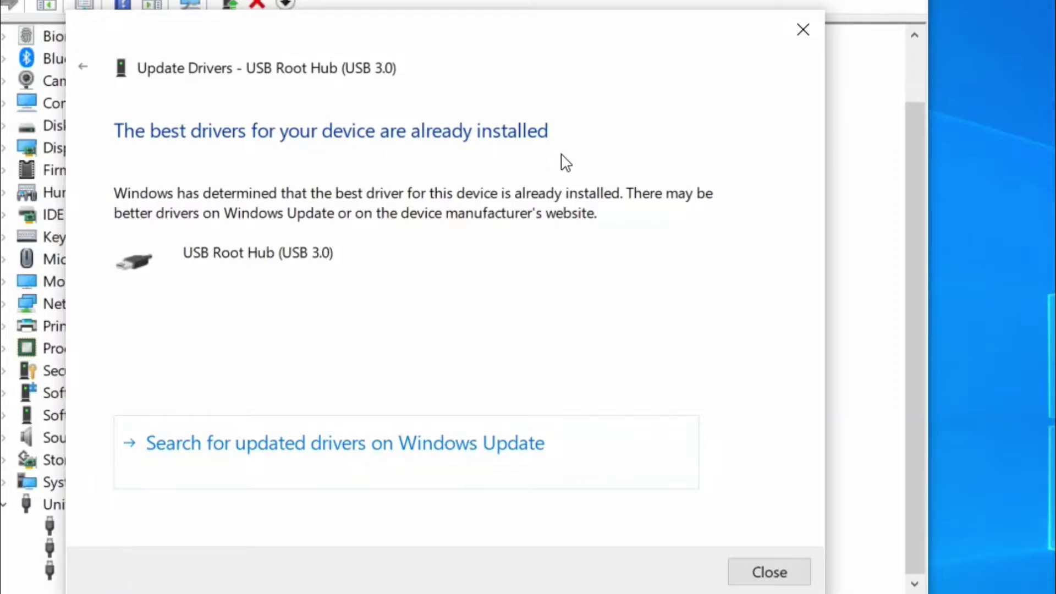
click(751, 576)
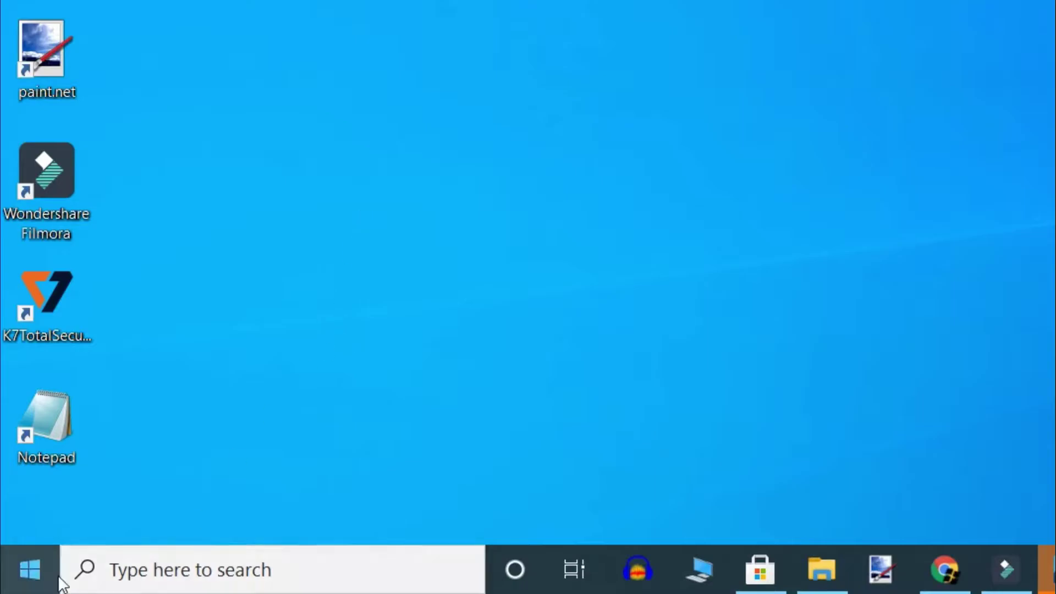
Reopen Device Manager from the Start button's Win+X menu.
right_click(43, 570)
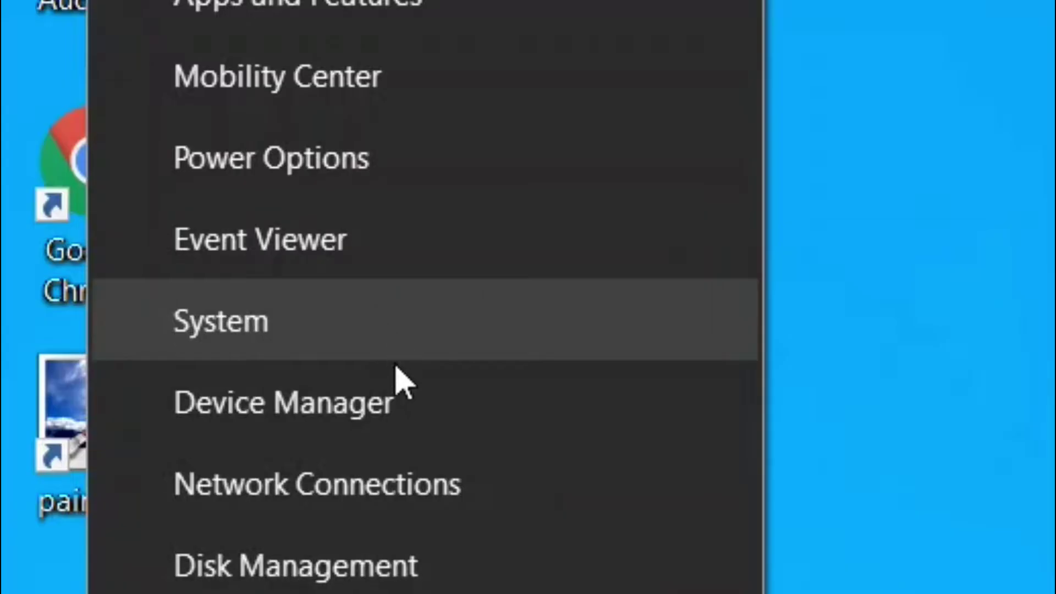
click(403, 389)
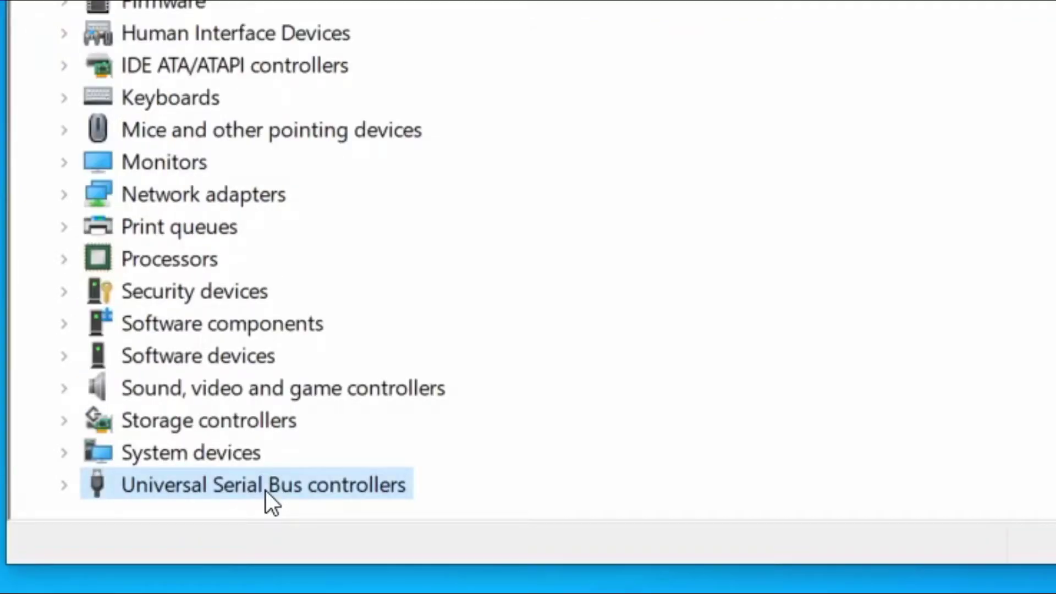
Expand Universal Serial Bus controllers and uninstall the USB Root Hub (USB 3.0) device.
double_click(296, 485)
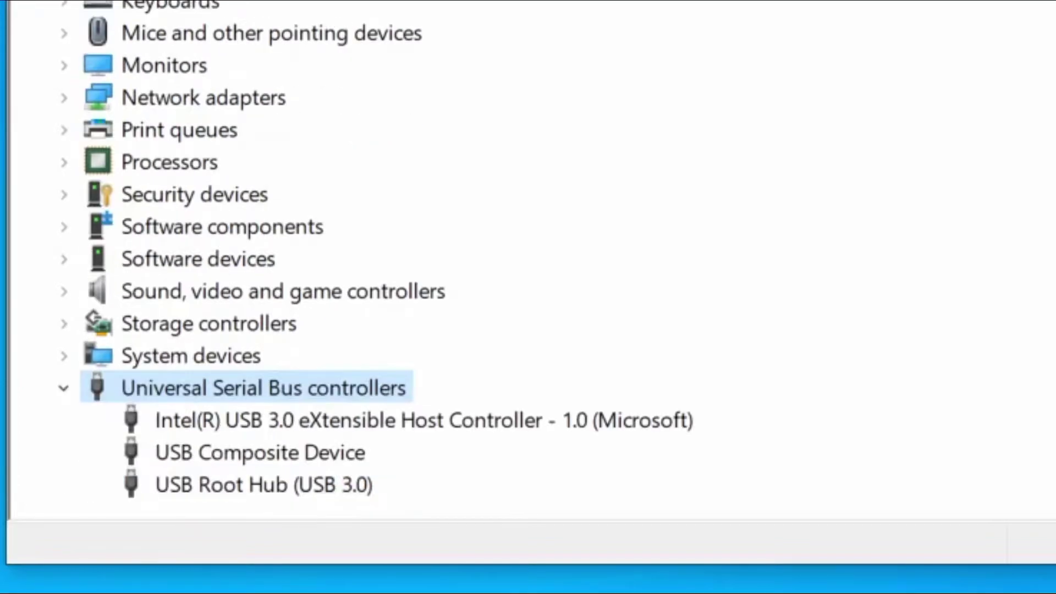
click(318, 490)
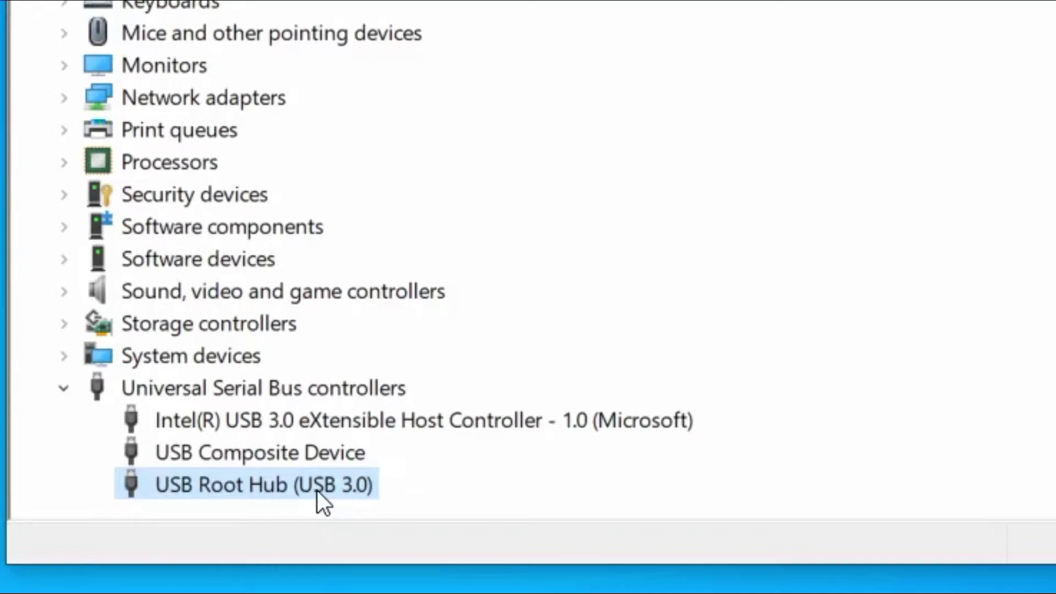
right_click(316, 490)
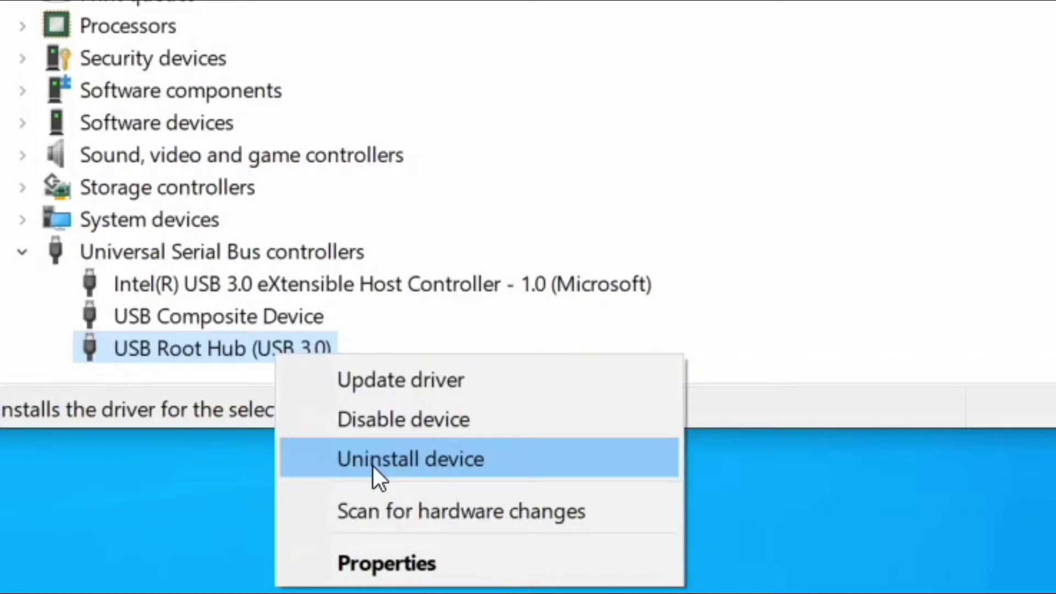
click(373, 466)
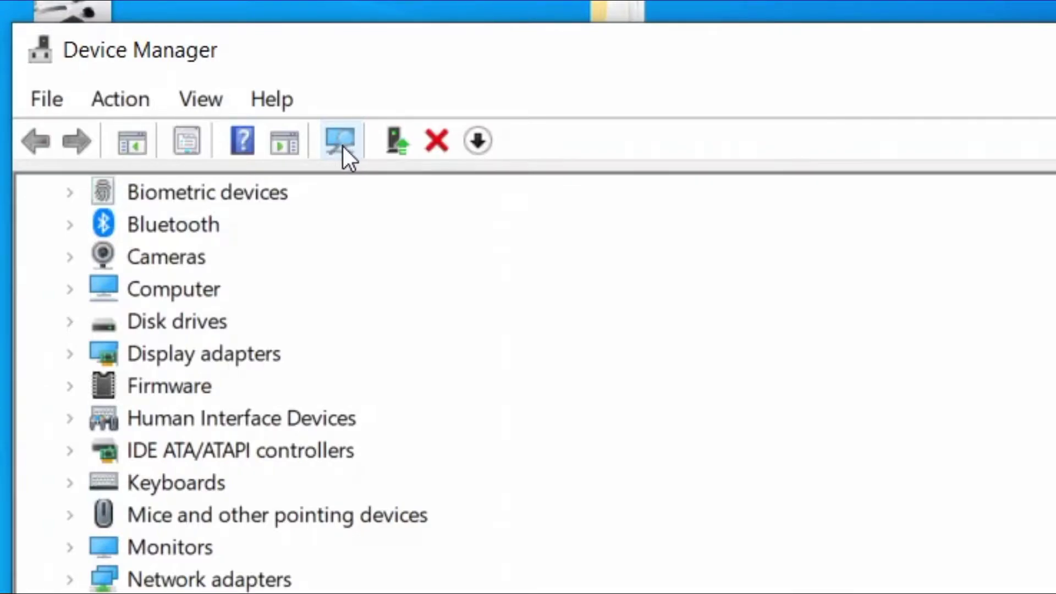
Scan for hardware changes to refresh the Device Manager list.
click(343, 146)
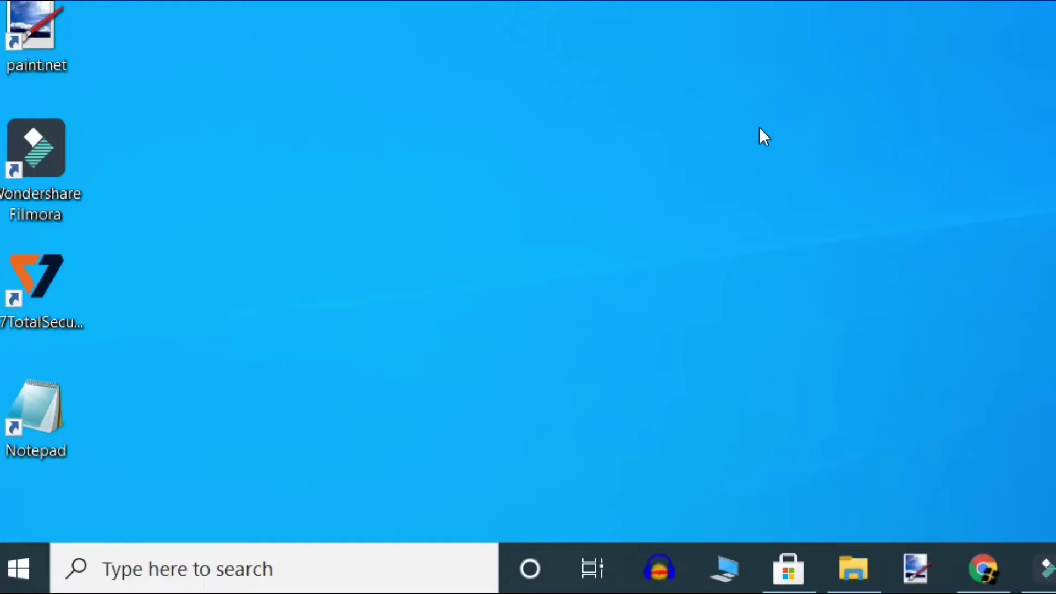
Search for 'window' and open the Windows Security app.
key(super+s)
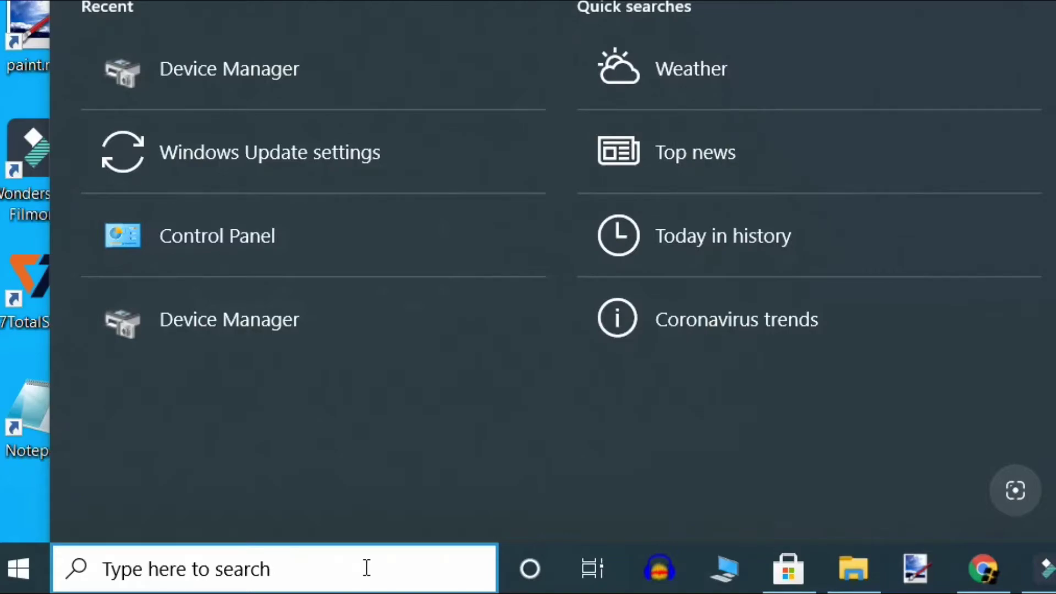
text(windo)
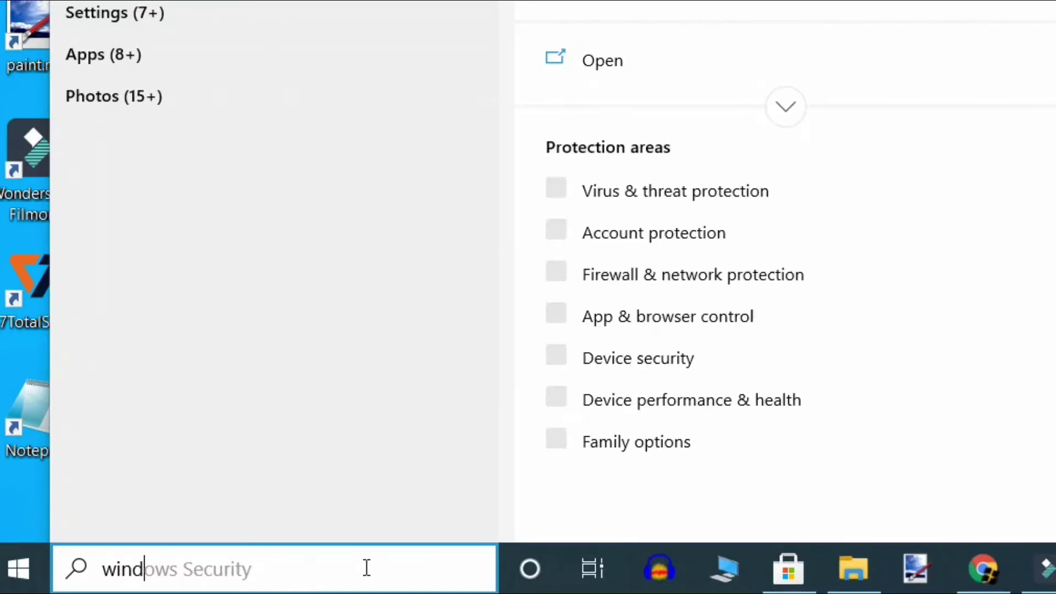
text(w)
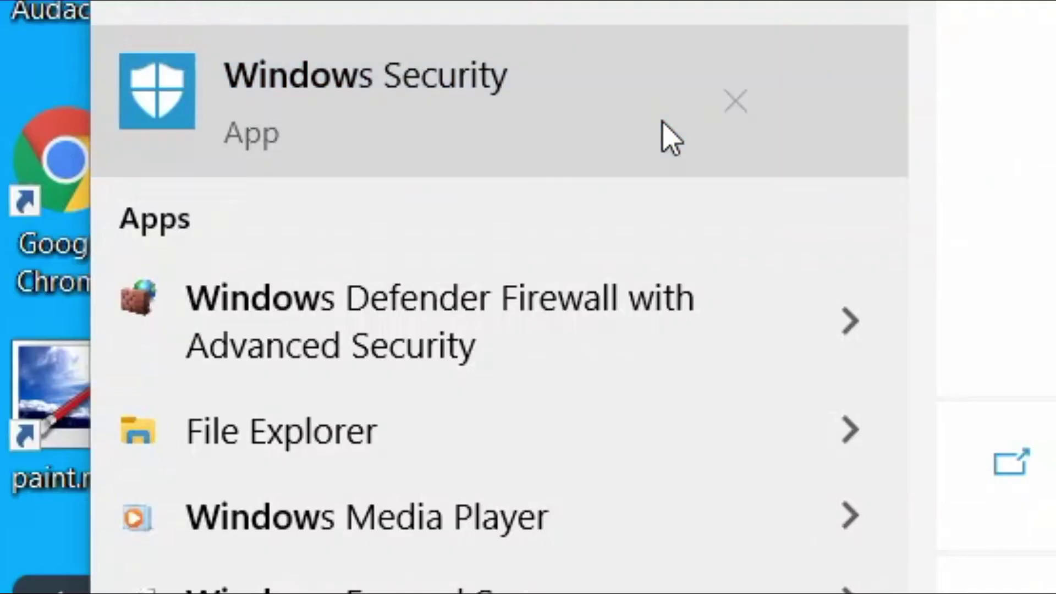
click(671, 138)
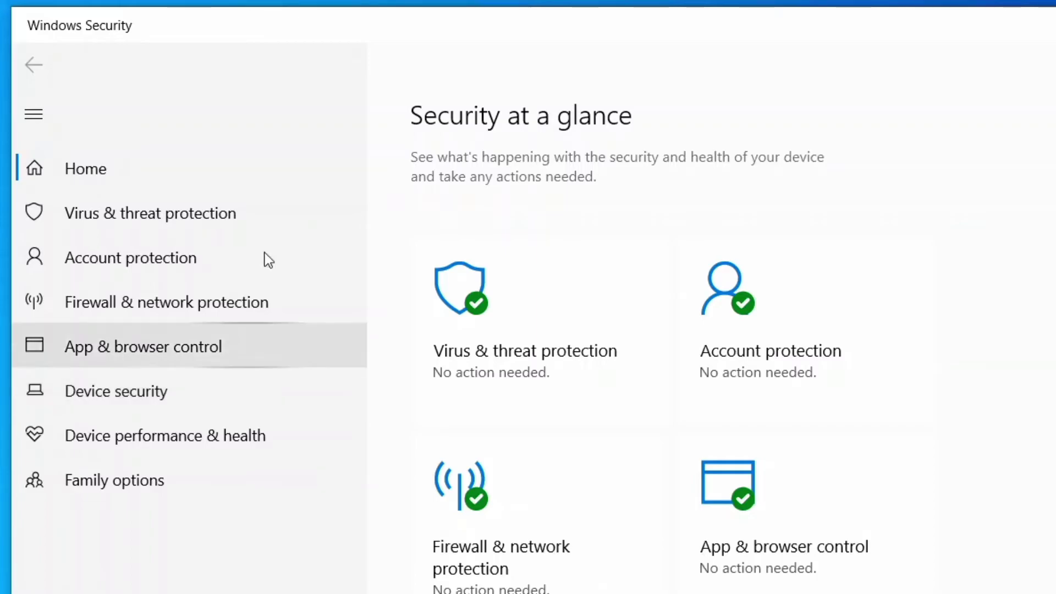
Open the Virus & threat protection page and scroll through its protection settings.
click(138, 223)
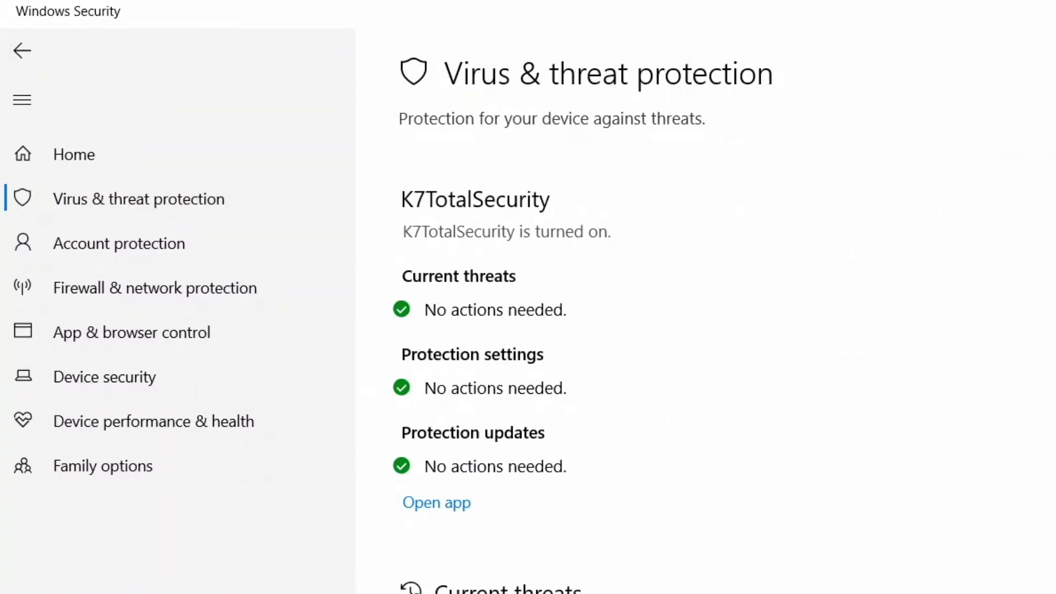
scroll(703, 308, down, 8)
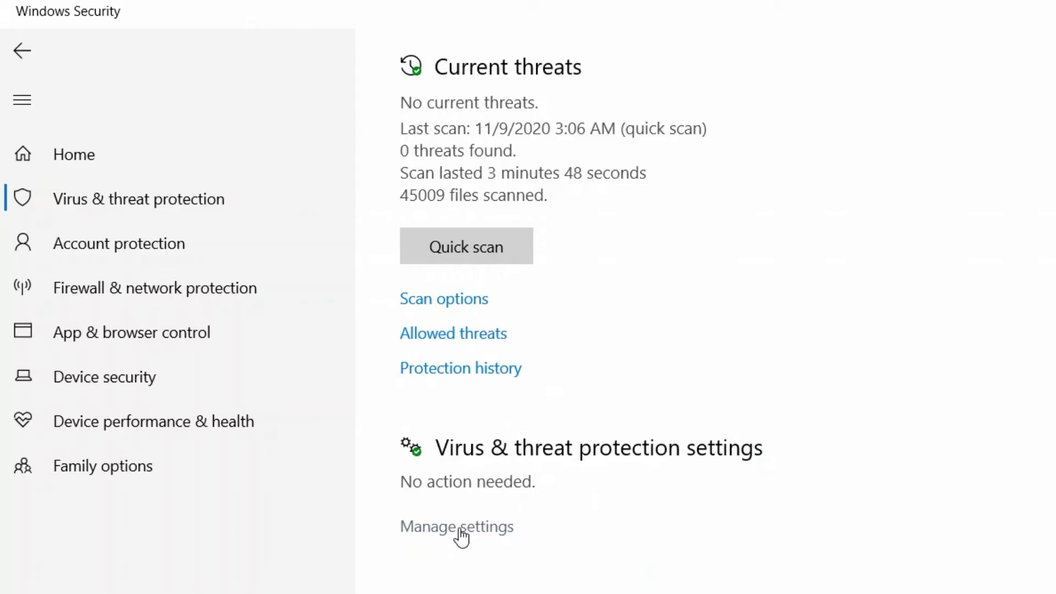
scroll(461, 535, up, 4)
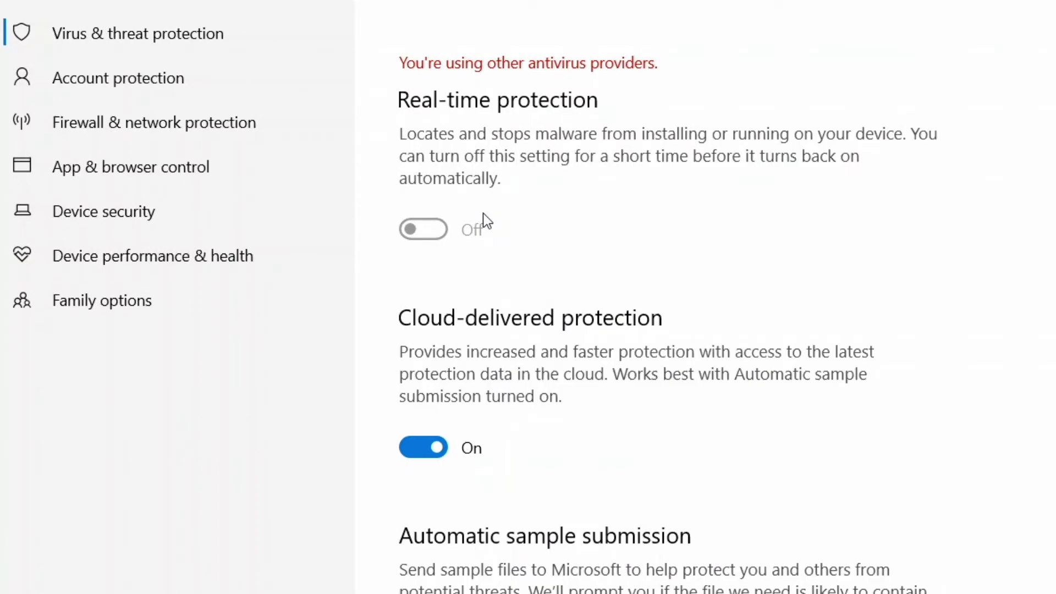
Switch the Cloud-delivered protection toggle to Off.
click(412, 454)
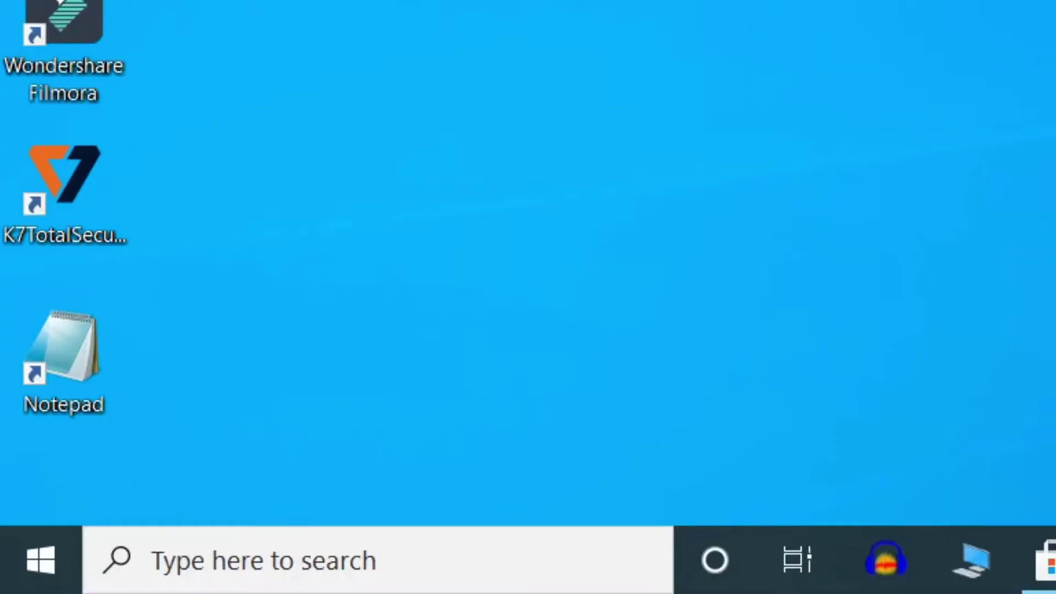
Run msconfig from the Win+R Run dialog.
key(super+r)
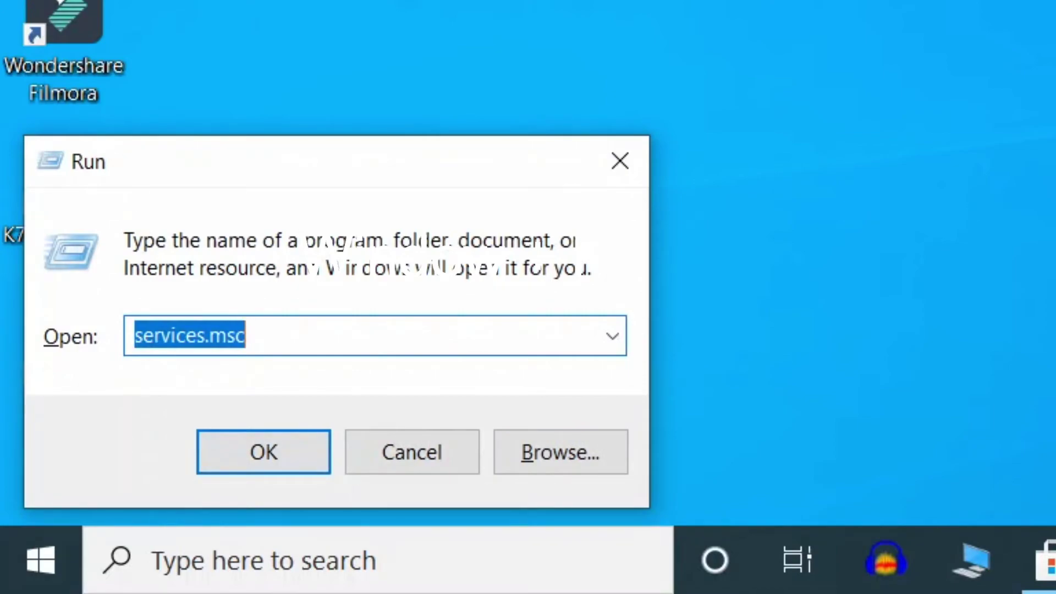
text(msc)
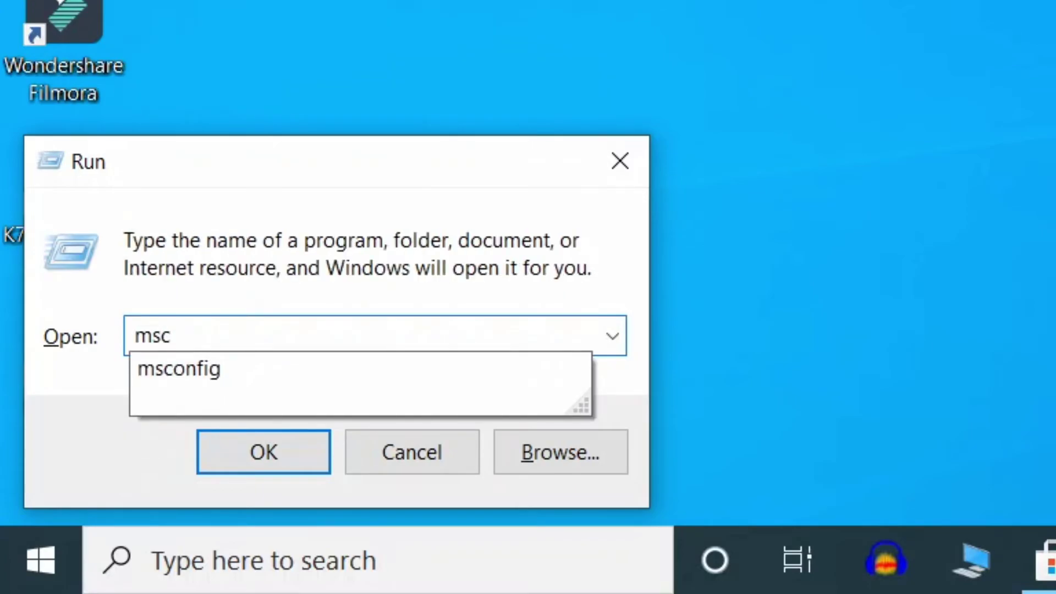
text(i)
key(BackSpace)
text(onfig)
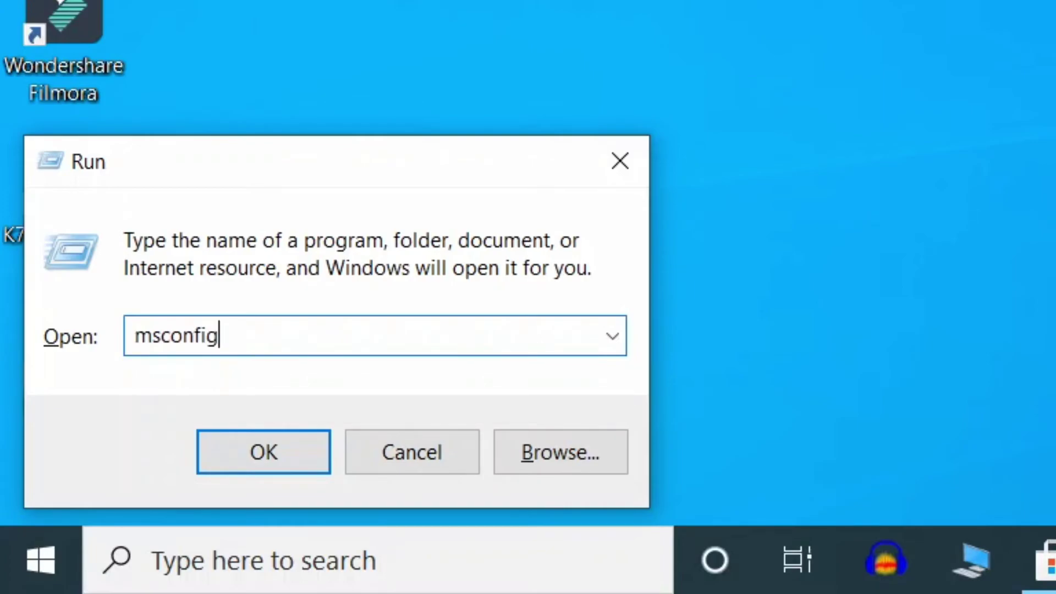
key(Return)
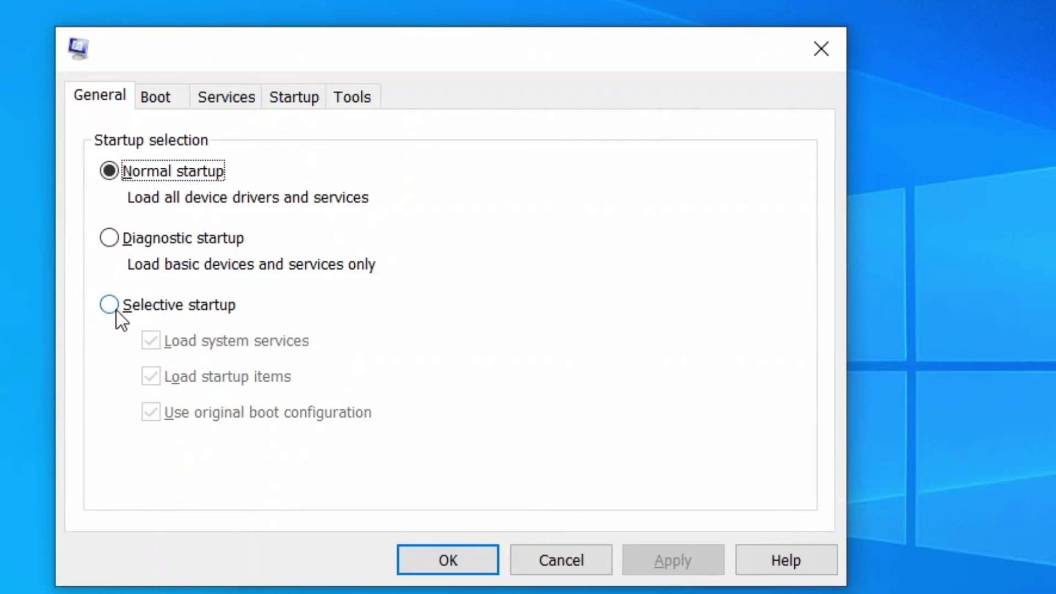
Choose Selective startup and clear Load startup items, keeping system services loading.
click(110, 304)
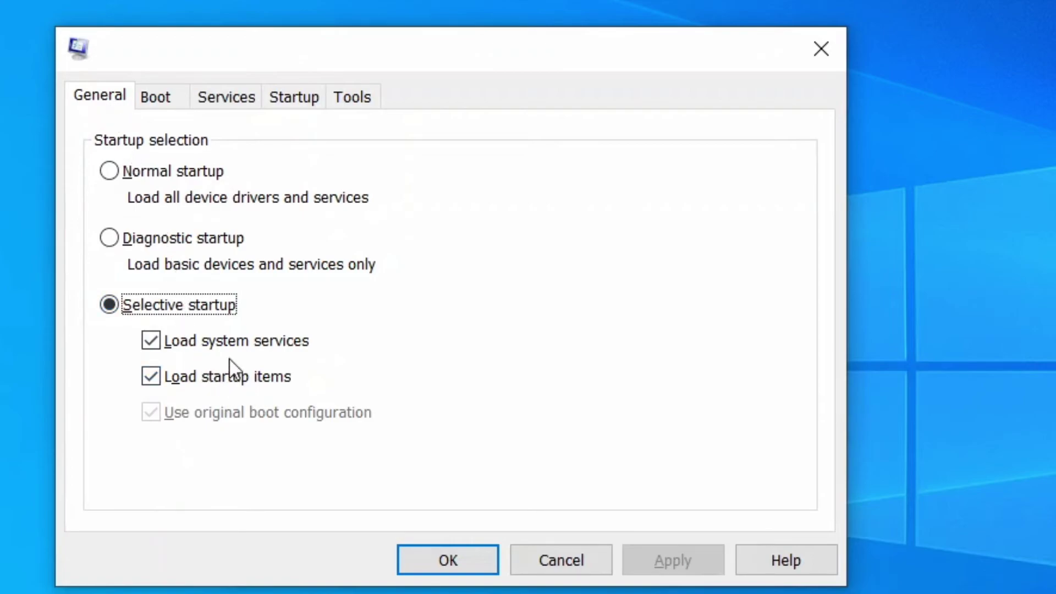
click(154, 377)
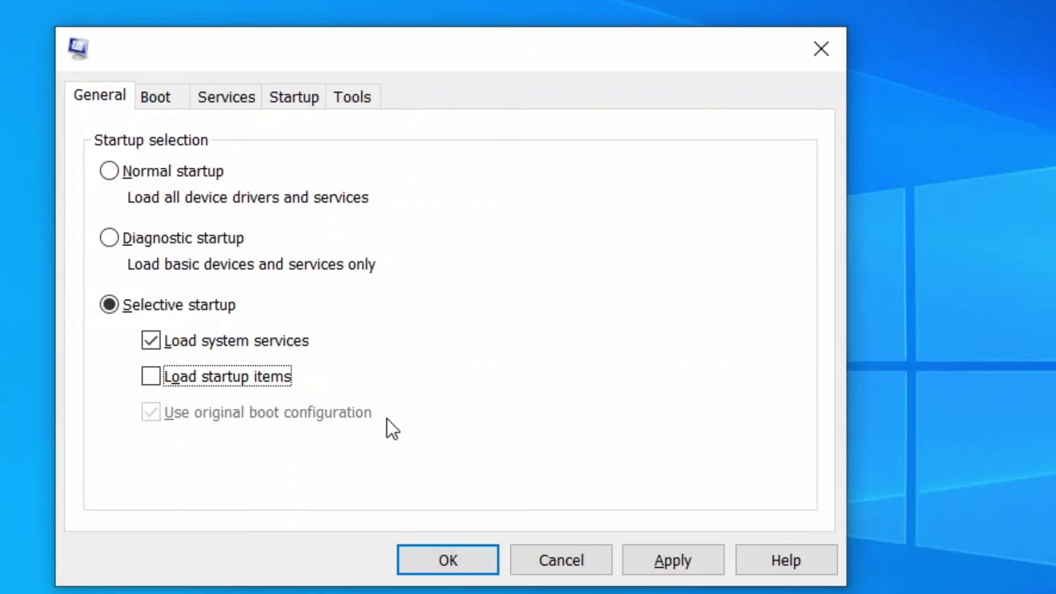
On the Services tab, tick Hide all Microsoft services to list only third-party services.
click(232, 100)
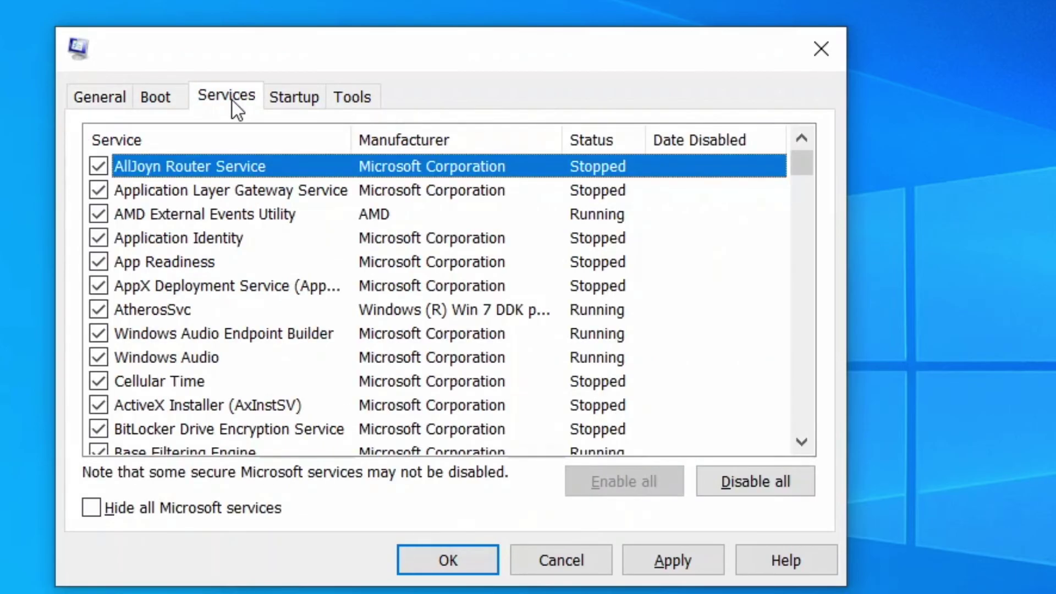
click(93, 513)
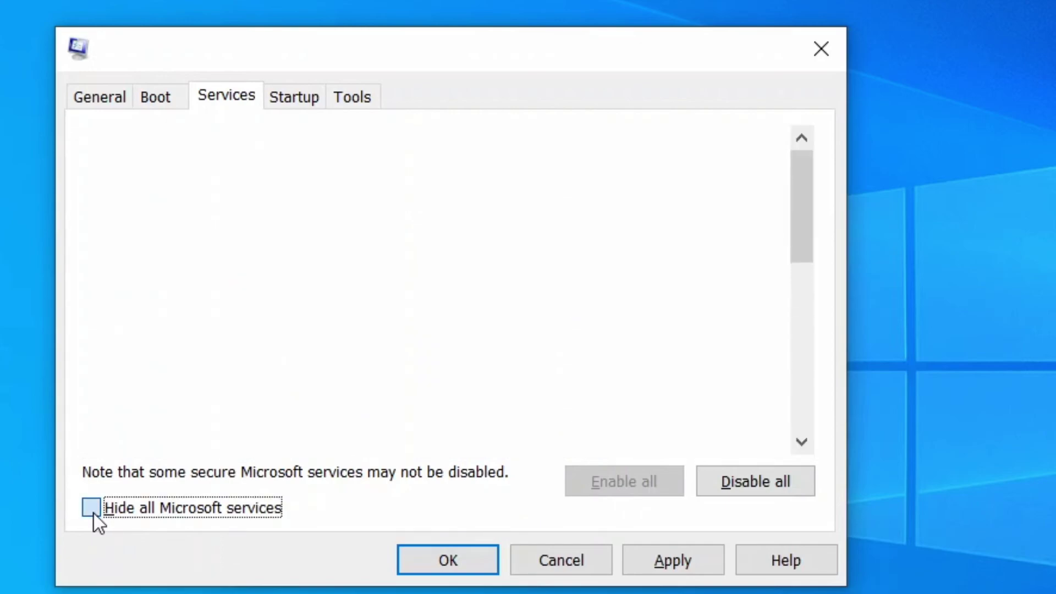